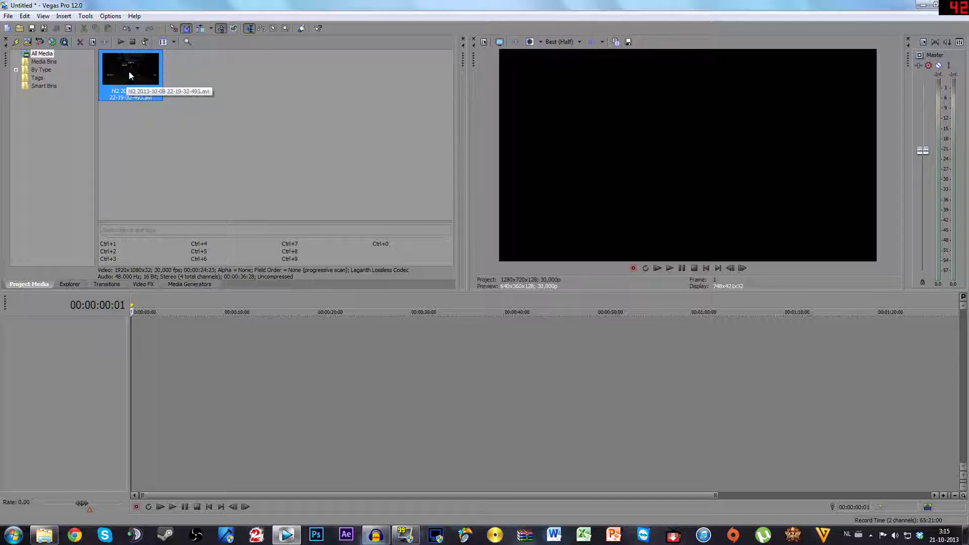
- Place the gameplay clip at the timeline start, check its event properties, and park the playhead at 00:00:08:00
drag(130, 75, 39, 385)
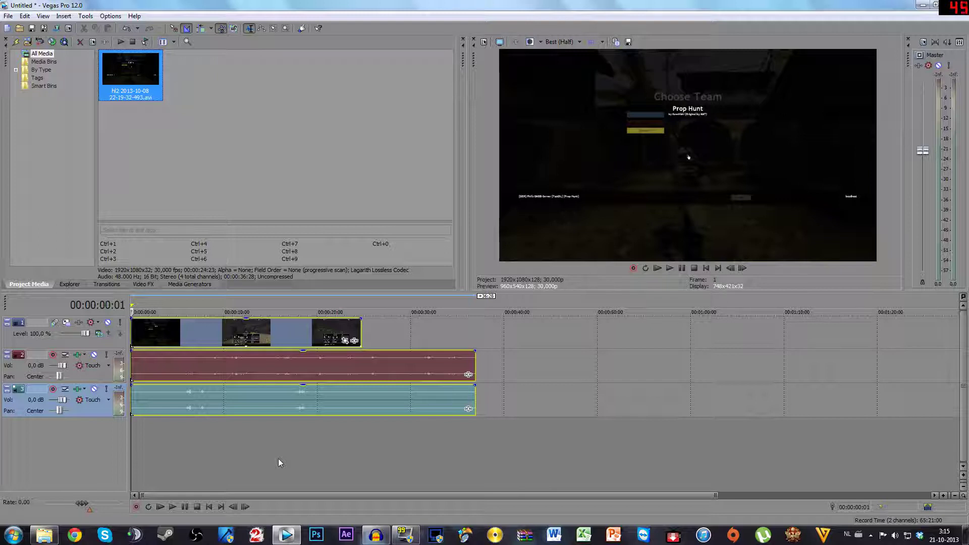
click(322, 420)
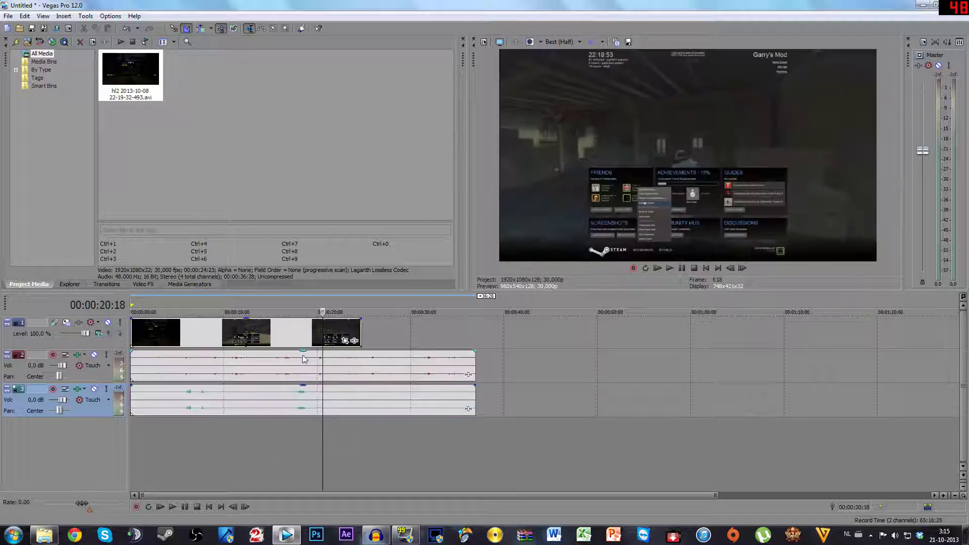
right_click(301, 338)
click(333, 324)
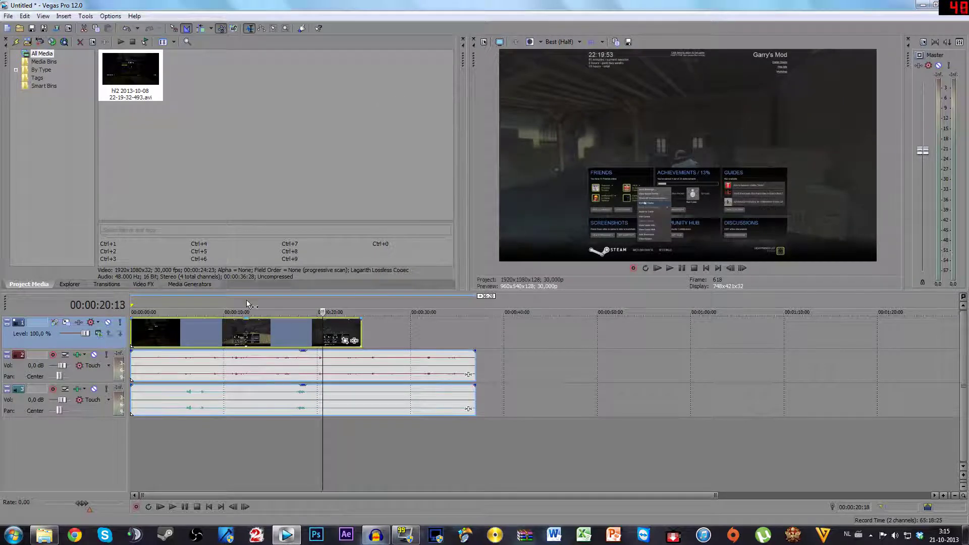
click(247, 303)
click(205, 305)
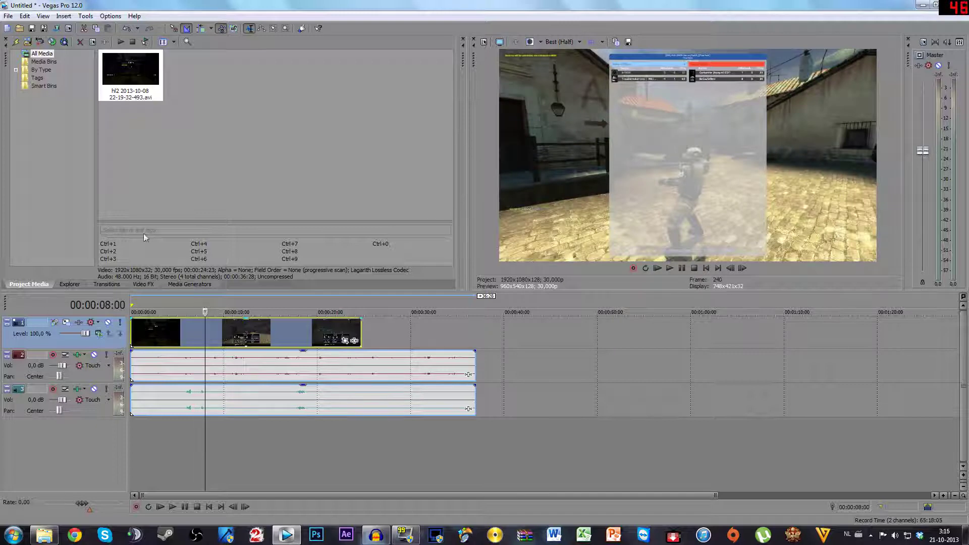
- Save As over the existing Test.veg on the Desktop, confirming the replacement
click(8, 15)
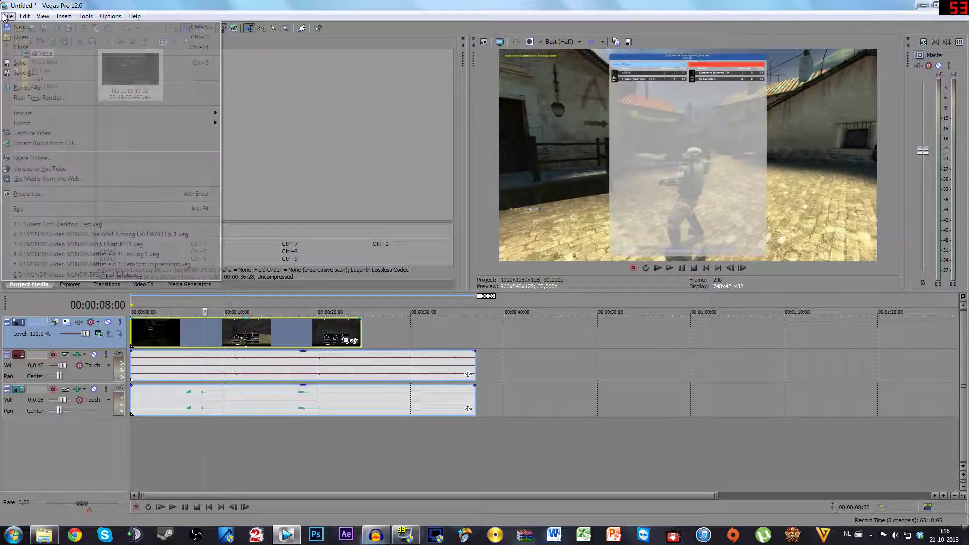
click(40, 76)
double_click(651, 152)
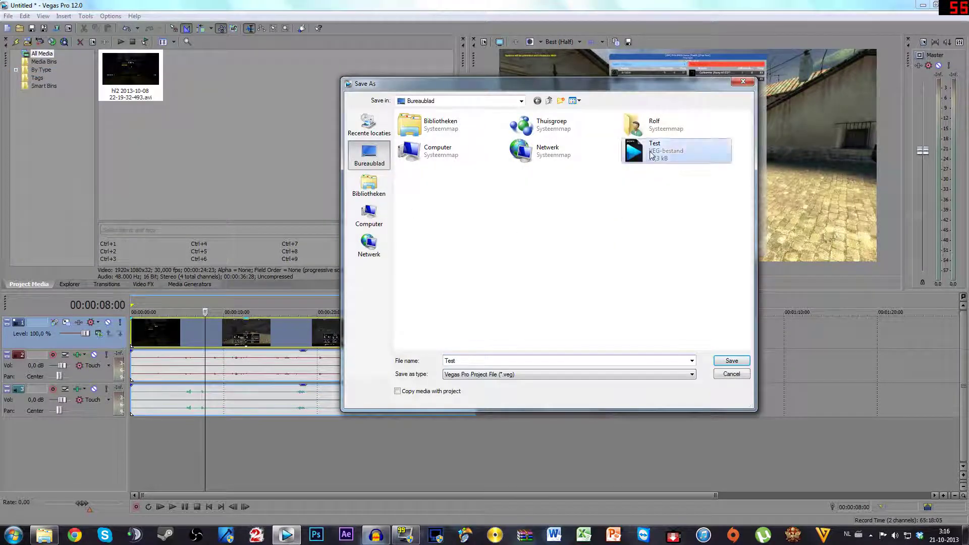
click(508, 268)
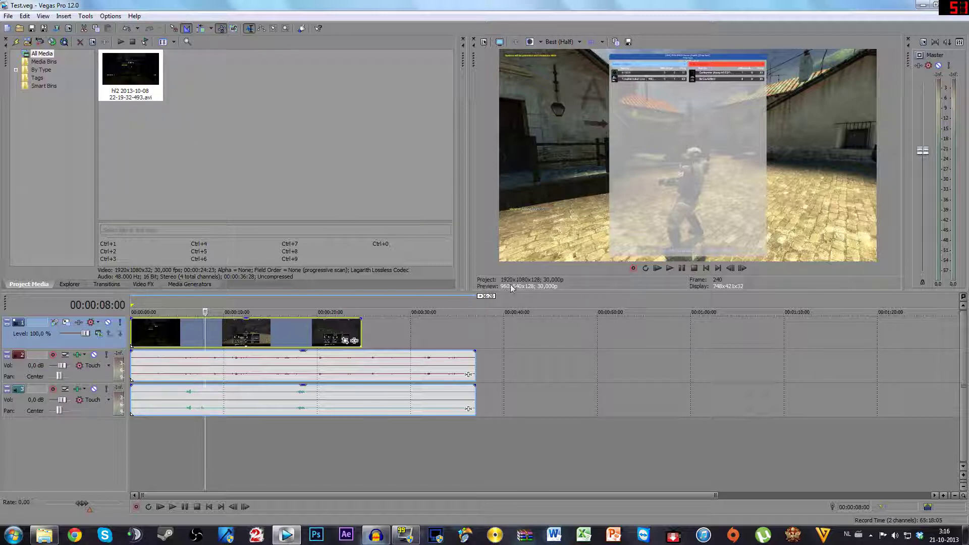
- Set the project video size to width 1280 and height 720 in Project Properties
click(71, 30)
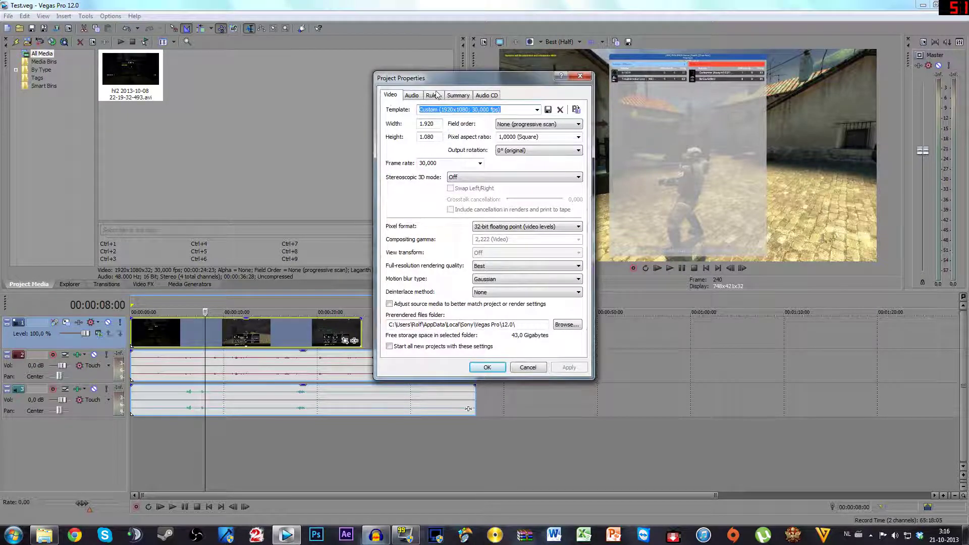
double_click(427, 124)
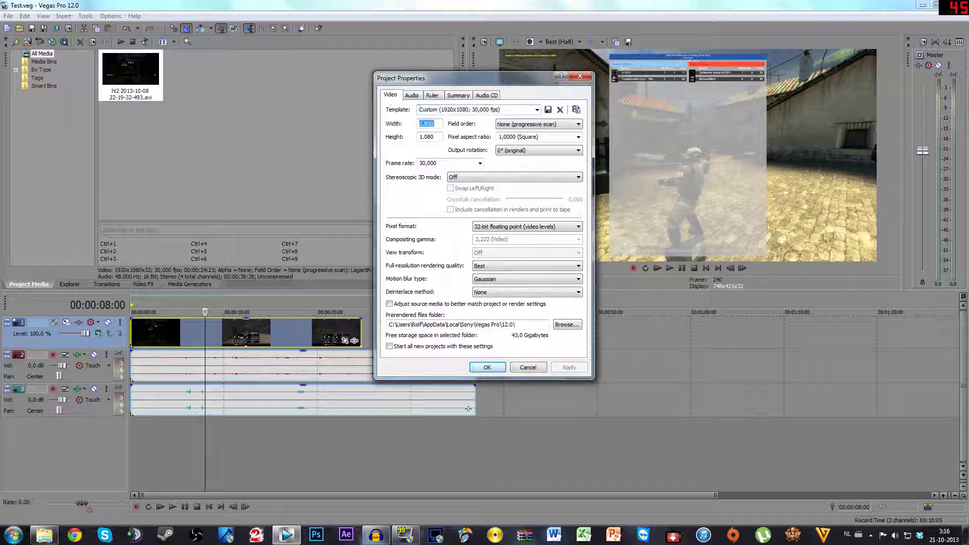
text(1280)
key(Tab)
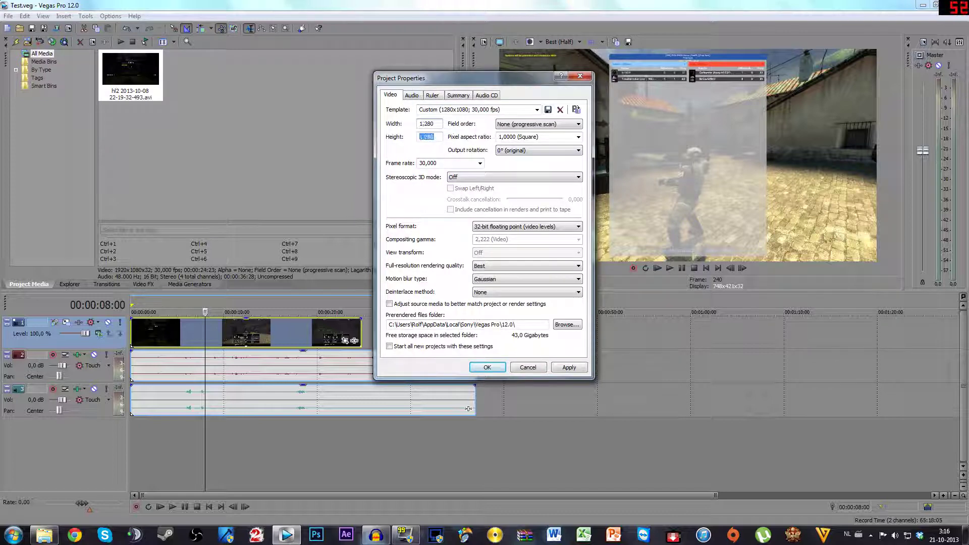
text(720)
click(488, 367)
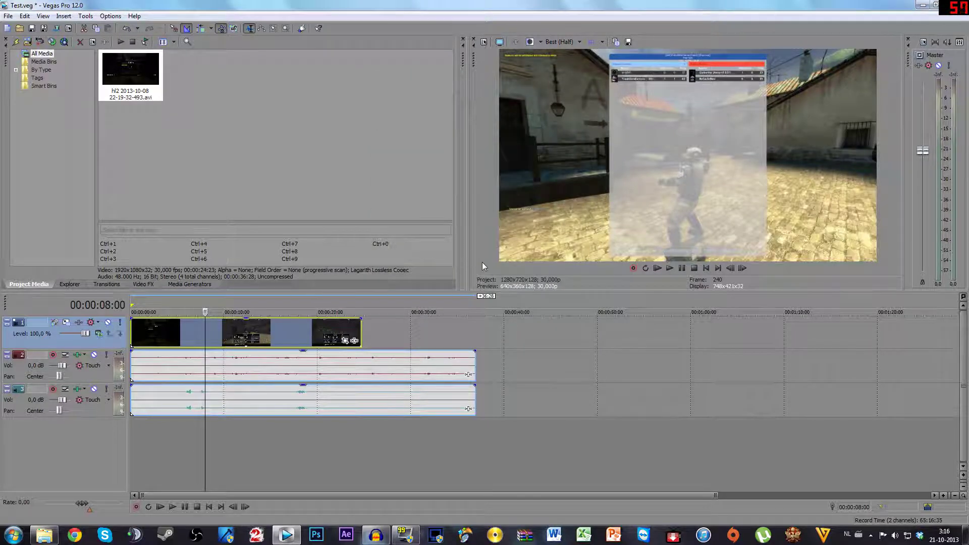
- Save the project, then mute both audio tracks
click(8, 15)
click(30, 61)
click(94, 355)
click(93, 389)
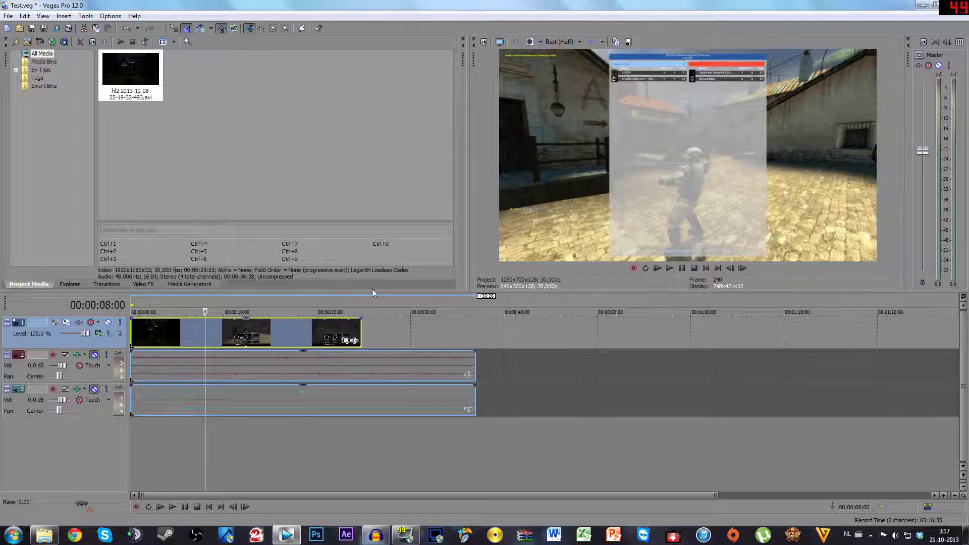
- In Render As, review the Youtube Render Settings 1080p template (Windows Media Video 9), then cancel
click(9, 17)
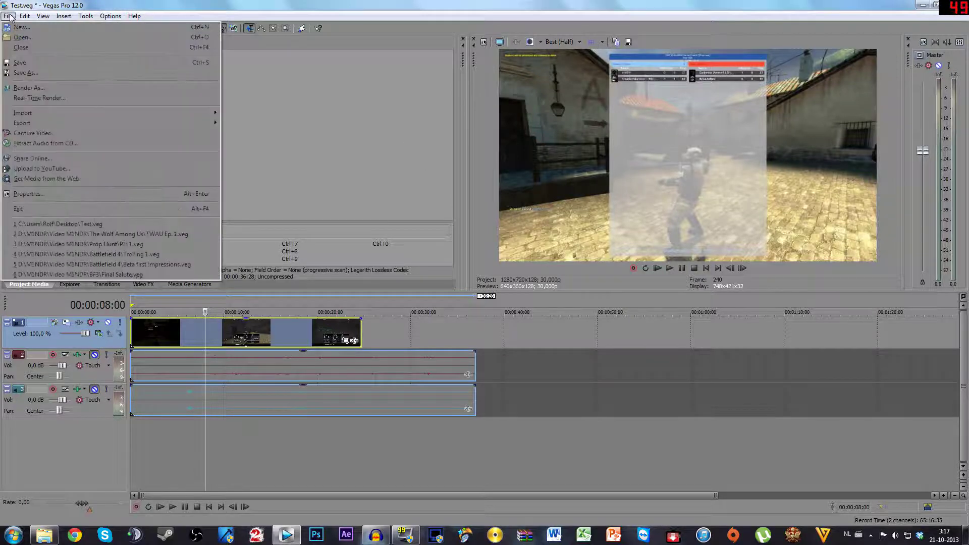
click(135, 88)
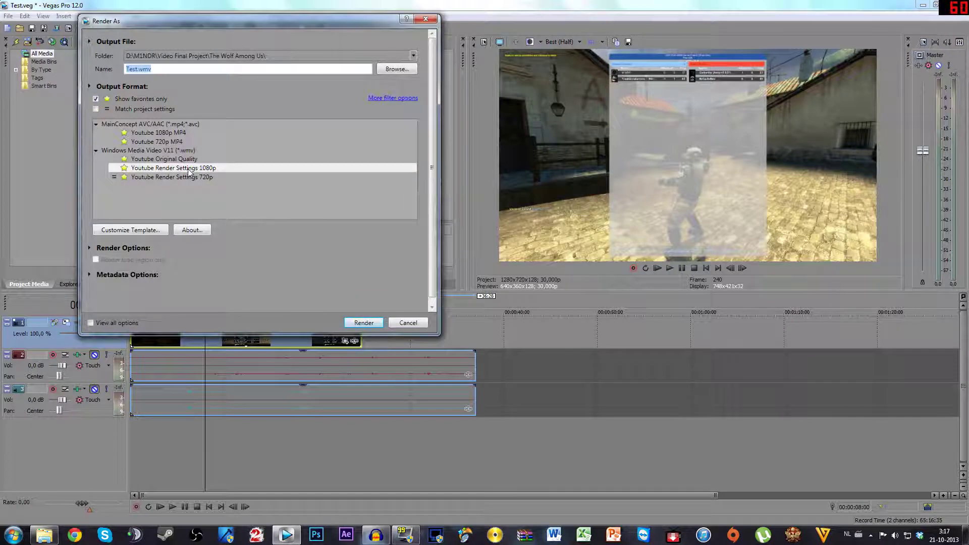
click(165, 168)
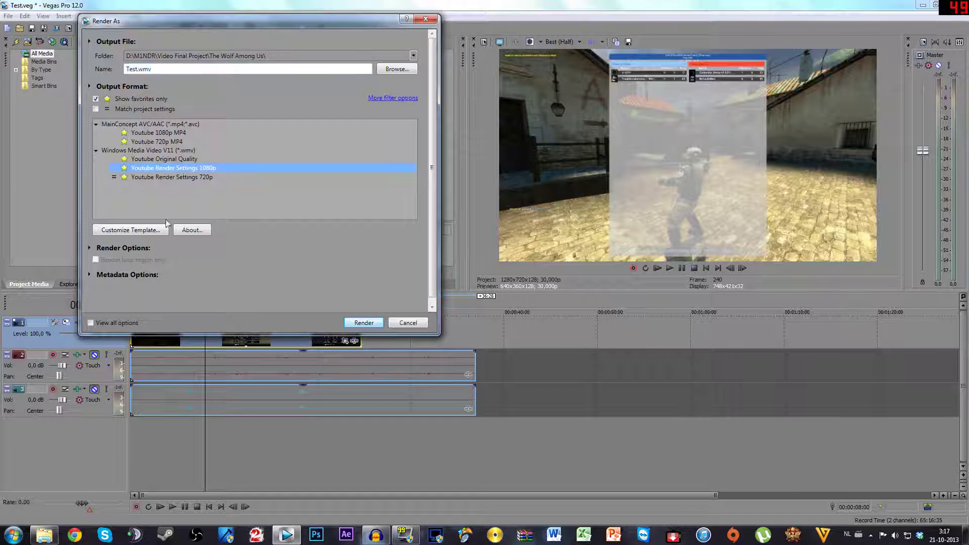
click(137, 230)
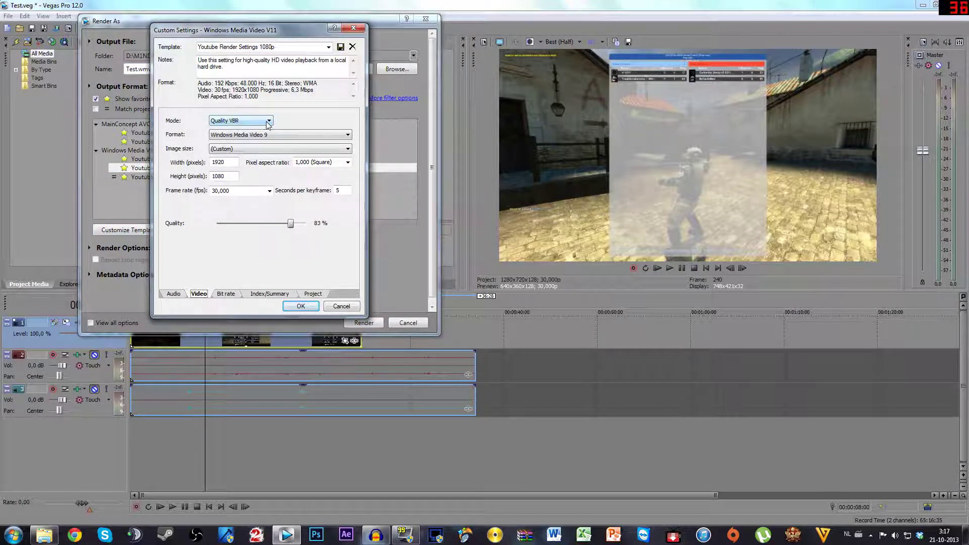
click(283, 135)
click(283, 150)
click(340, 307)
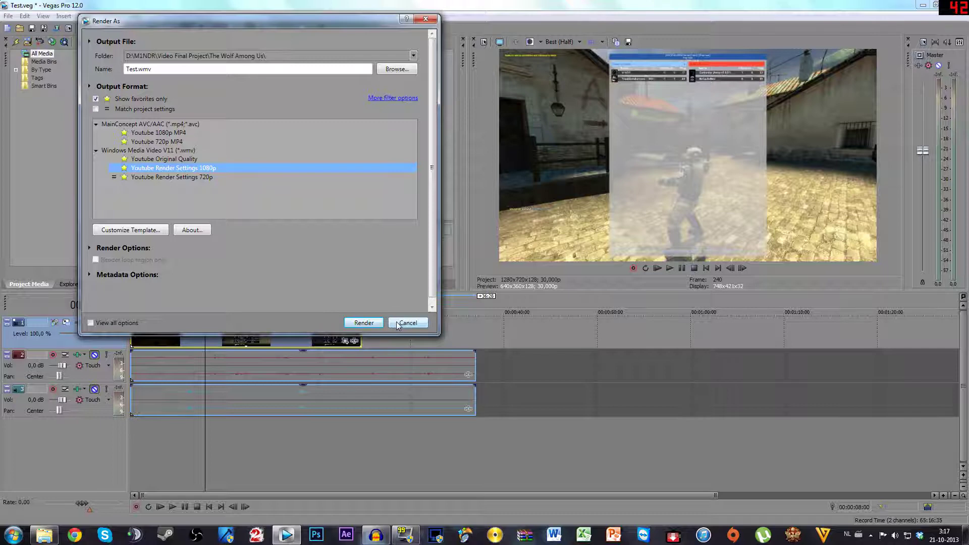
click(407, 323)
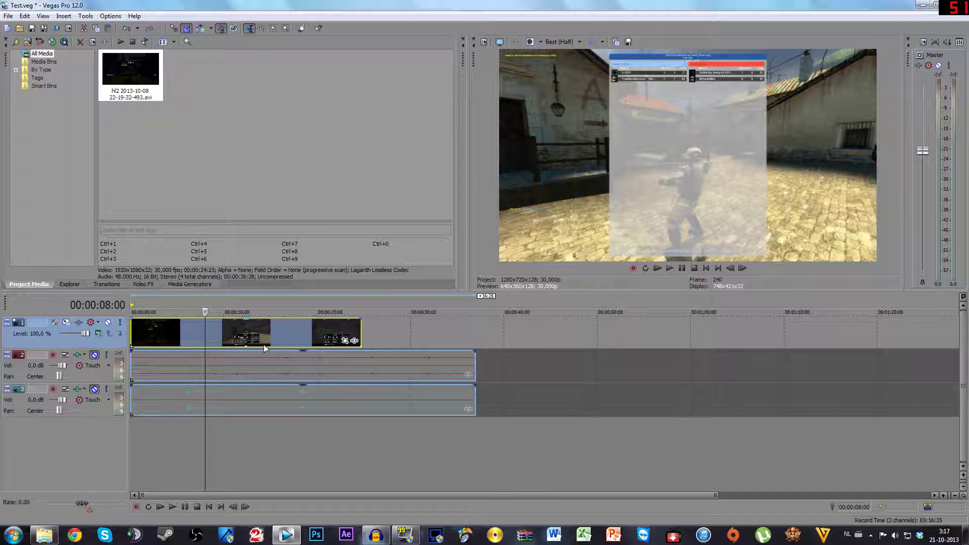
- Add a new top video track and insert a default Sample Text title on it
key(ctrl+shift+q)
right_click(164, 331)
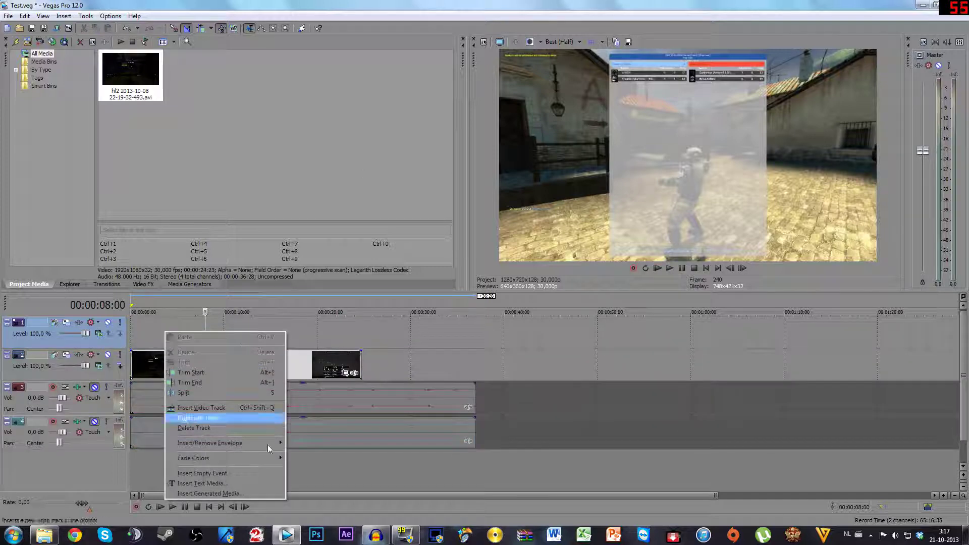
click(220, 483)
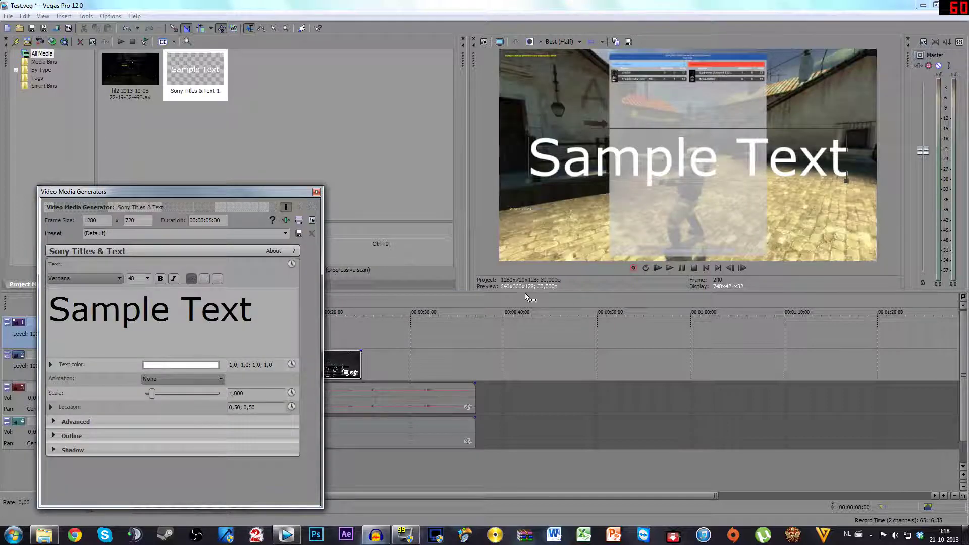
click(315, 192)
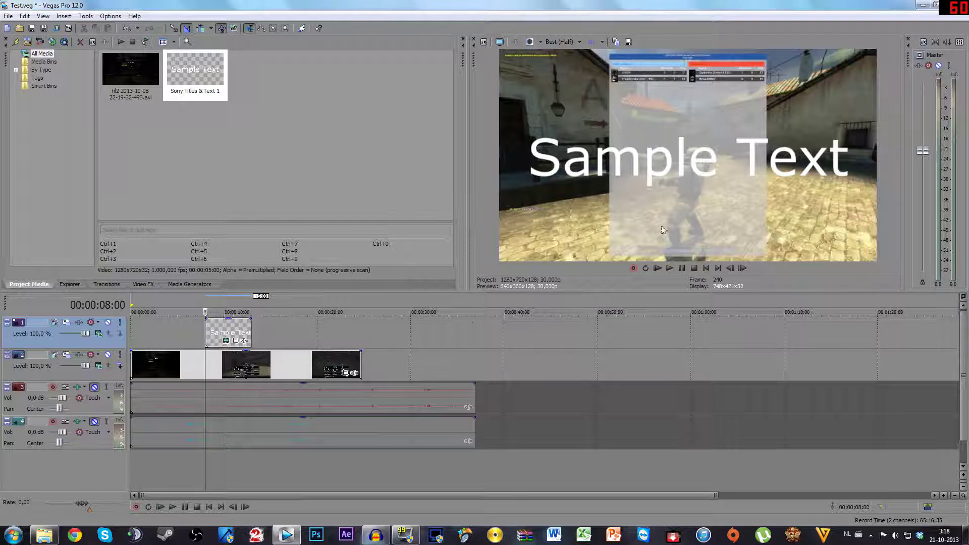
- Use Track Motion to shrink and move the Sample Text to the frame's upper right
click(65, 323)
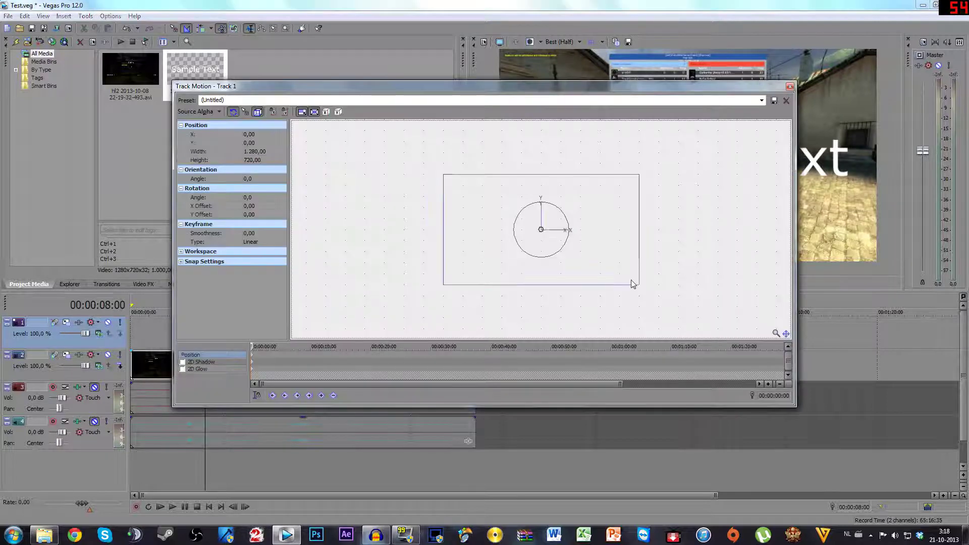
drag(564, 86, 526, 350)
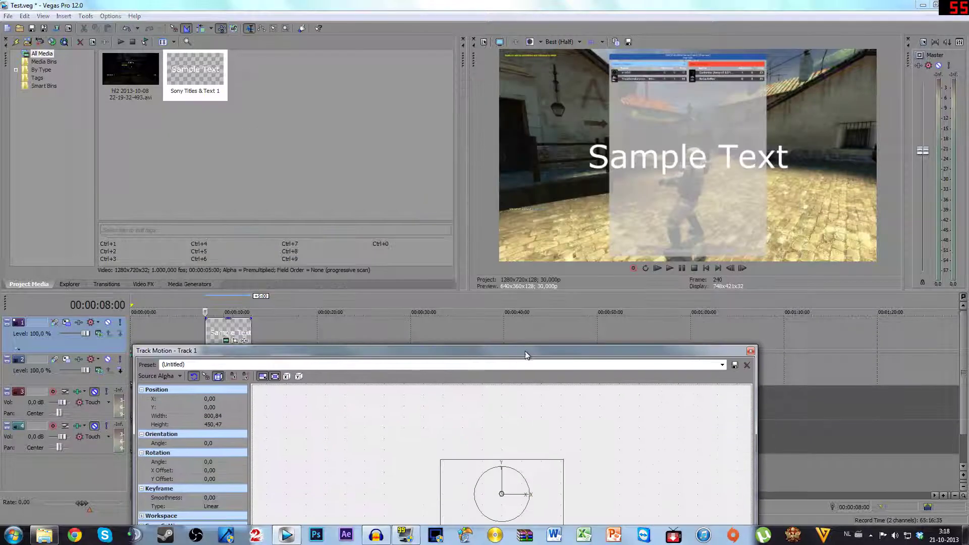
drag(537, 502, 568, 492)
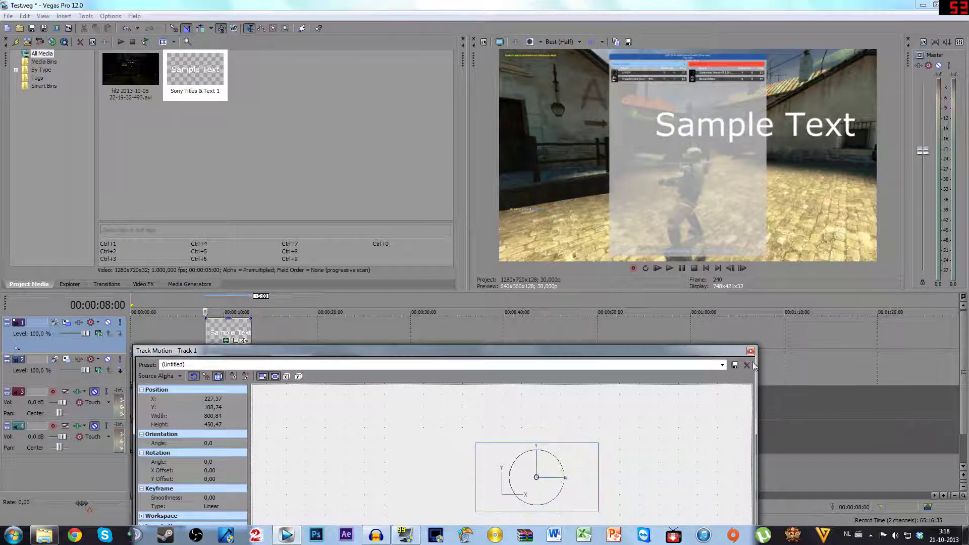
click(751, 350)
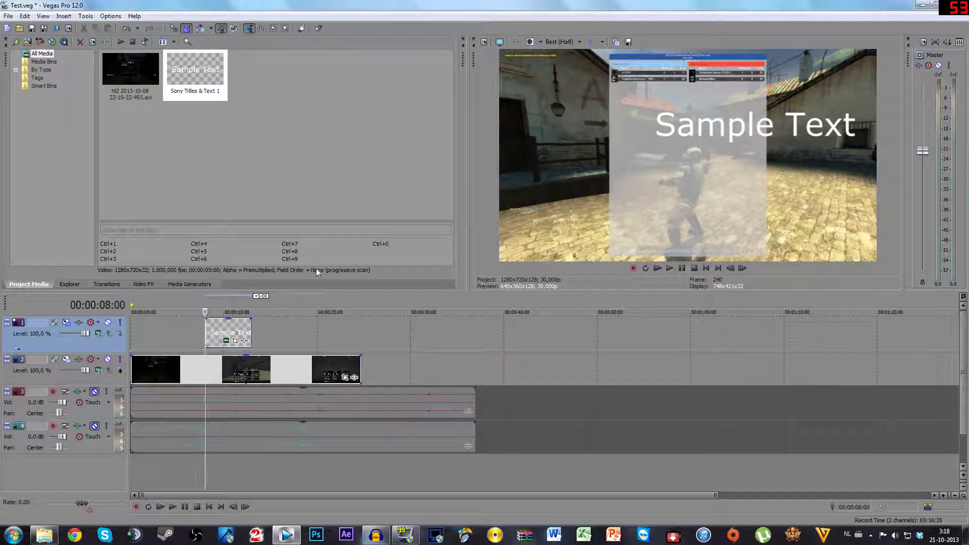
- Delete the Sample Text event from track 1 and zoom the timeline out
click(239, 331)
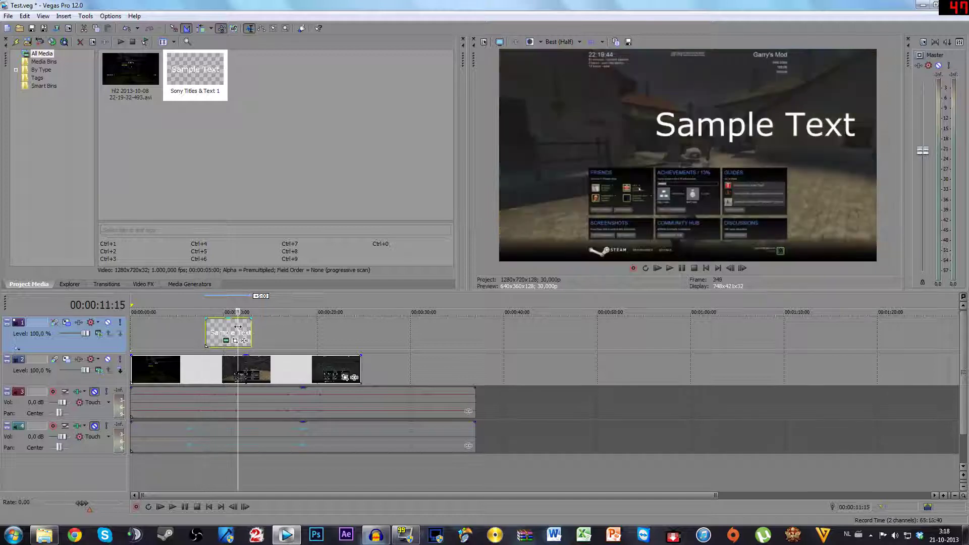
key(Delete)
scroll(174, 322, down, 2)
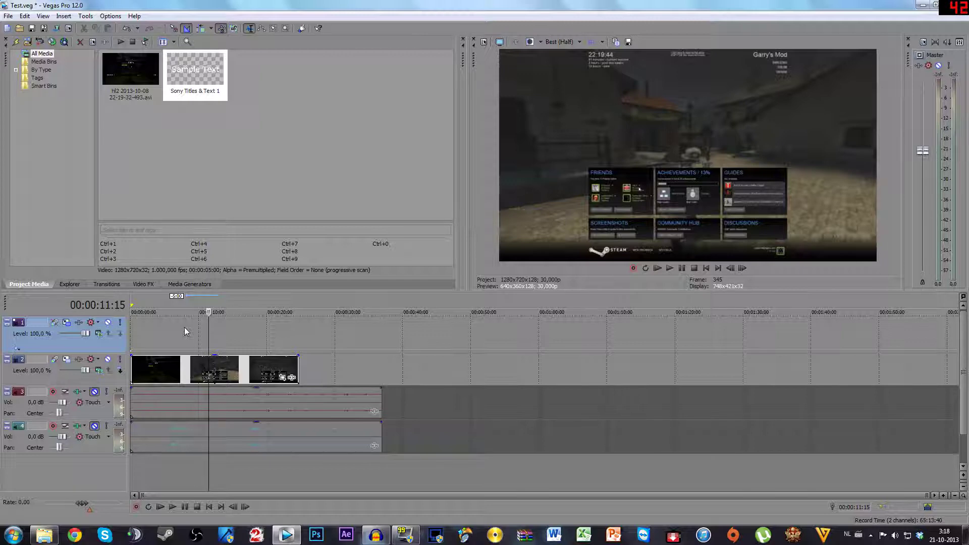
- Preview the footage at 00:00:20:03, 00:00:23:22, 00:00:16:21 and 00:00:06:18, scrubbing from 6 to 20 seconds
click(235, 304)
click(268, 299)
click(292, 303)
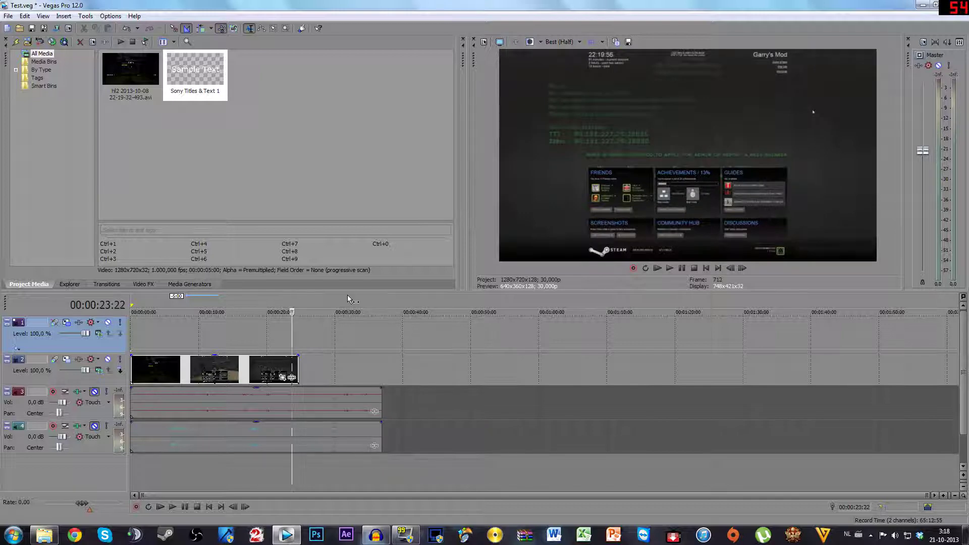
click(362, 298)
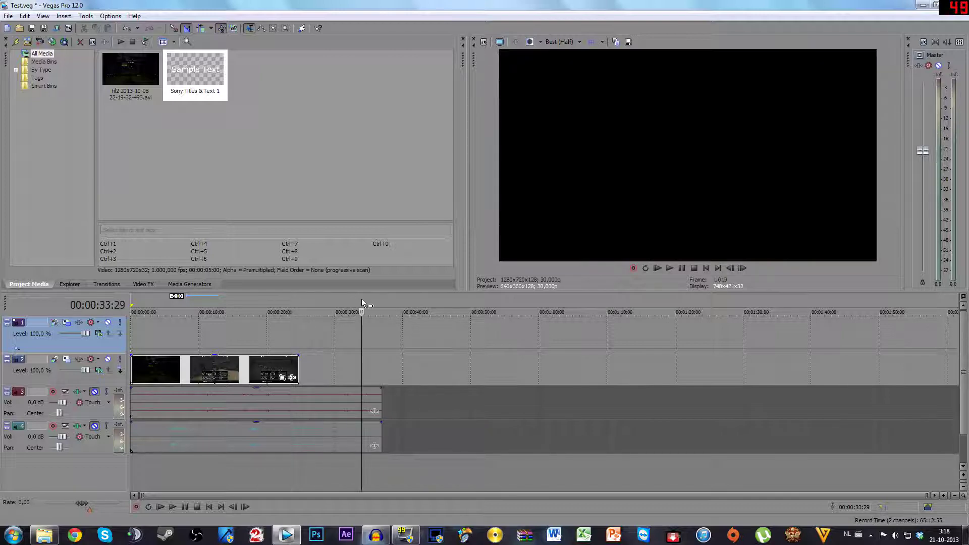
click(246, 304)
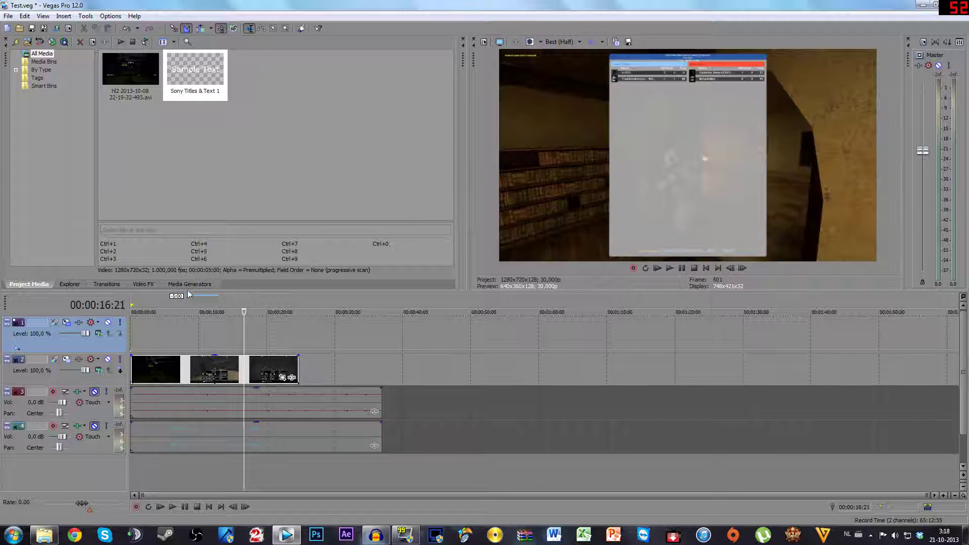
click(176, 299)
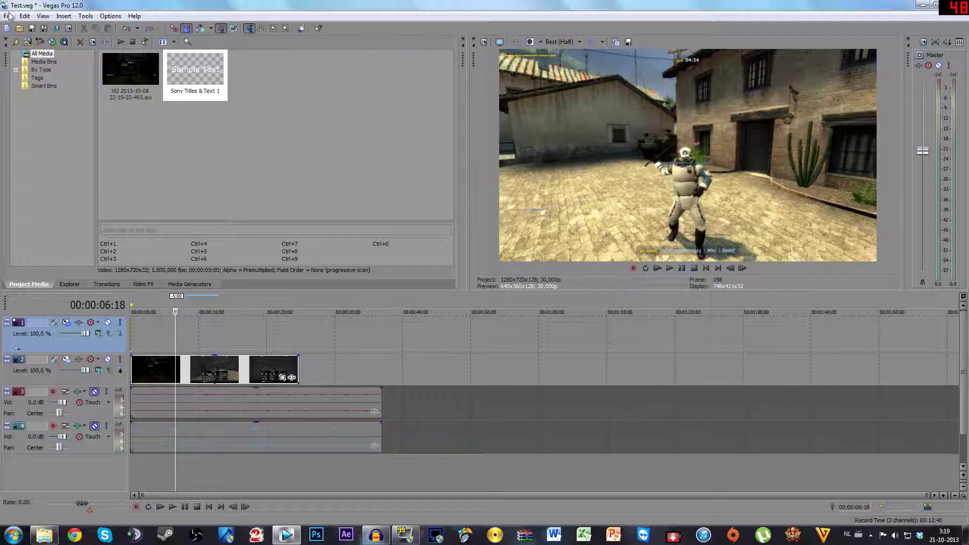
drag(208, 304, 268, 302)
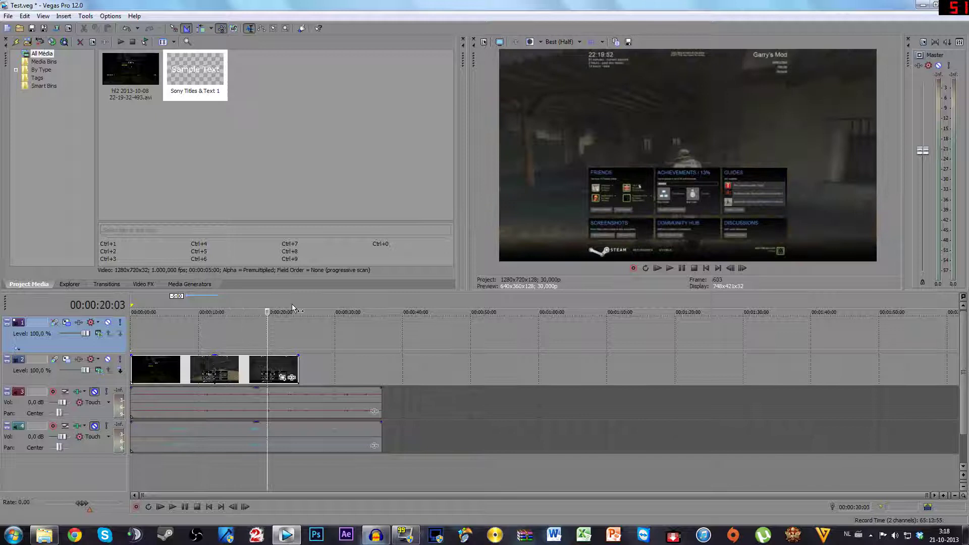
click(292, 304)
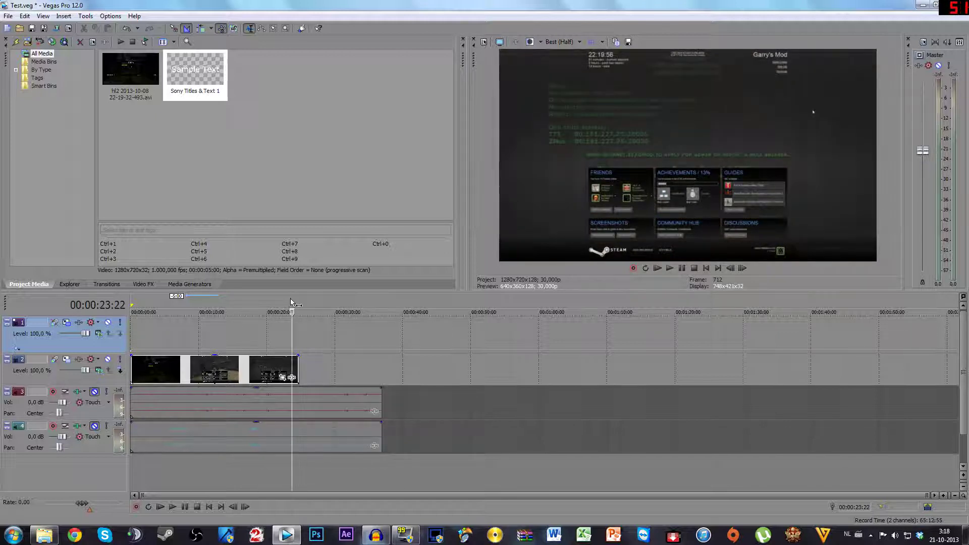